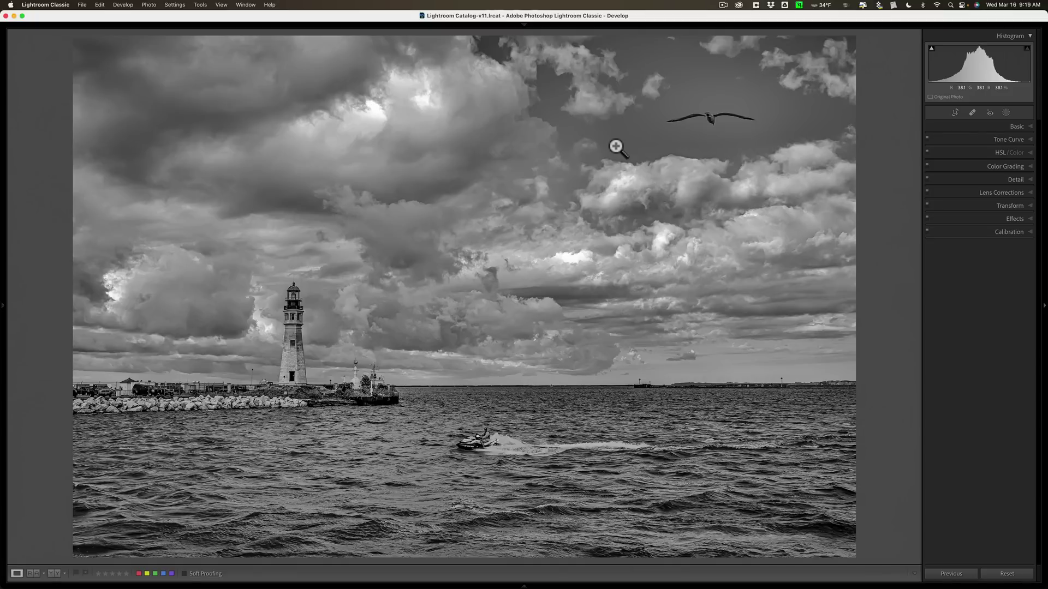
Step: Add a level linear gradient mask over the sky to the horizon and raise its Contrast to 69
click(1003, 112)
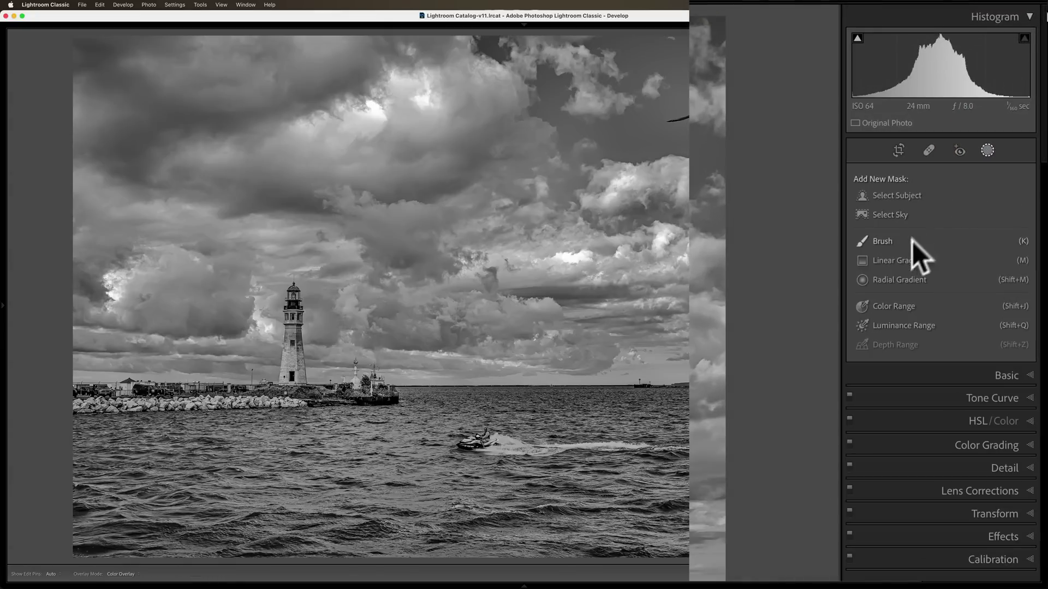
click(900, 261)
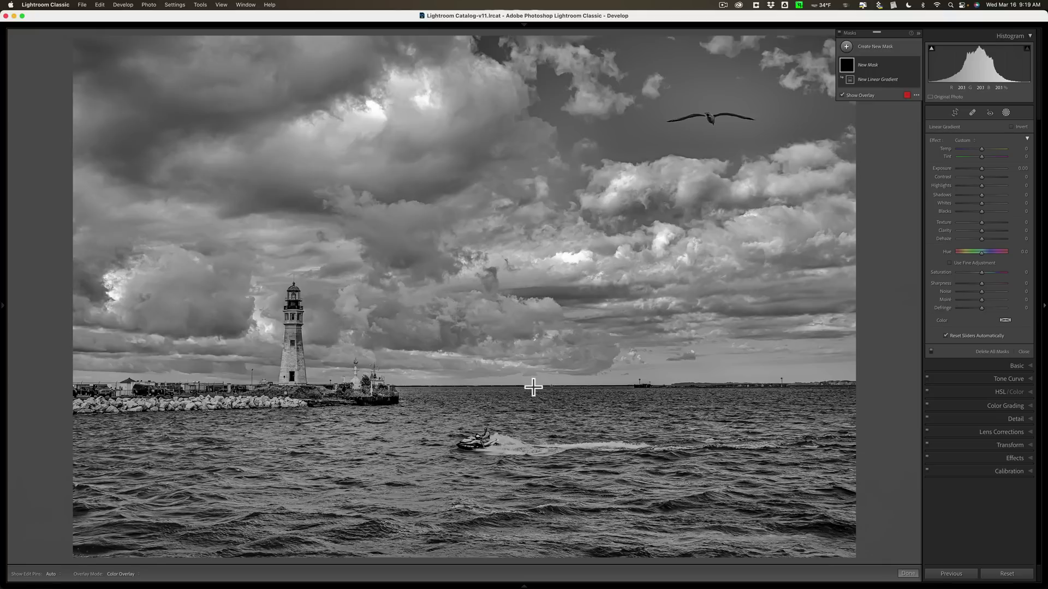
key(shift)
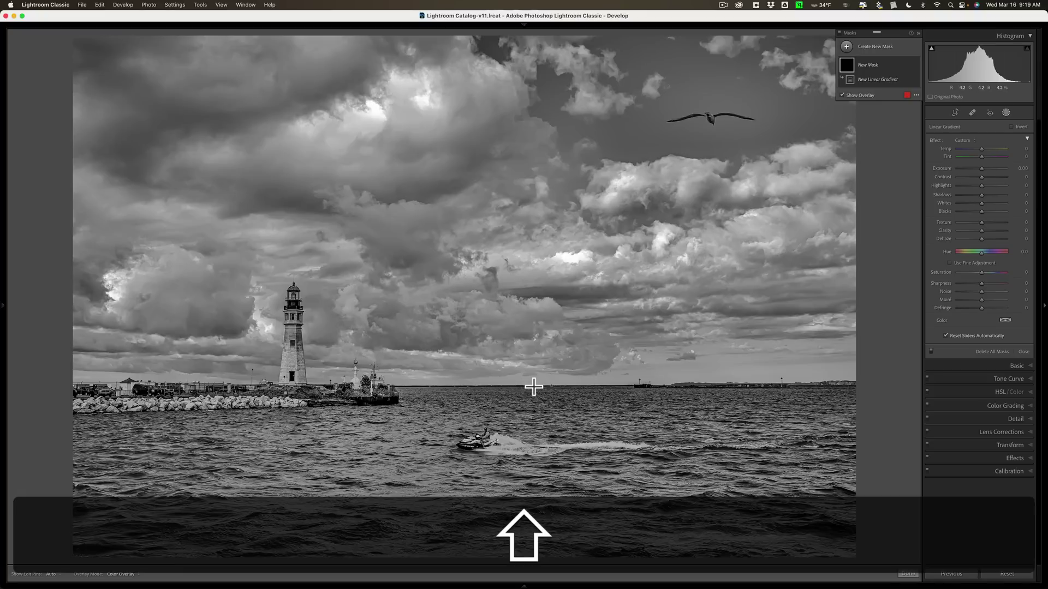
drag(534, 387, 534, 396)
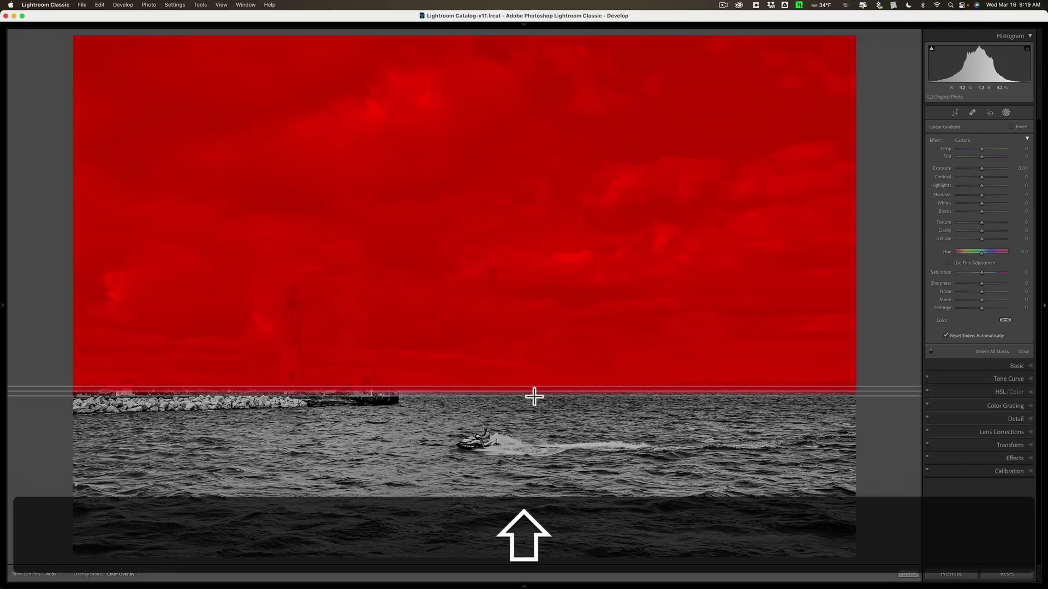
mouse_move(534, 397)
mouse_down()
mouse_move(535, 410)
mouse_move(534, 394)
mouse_up()
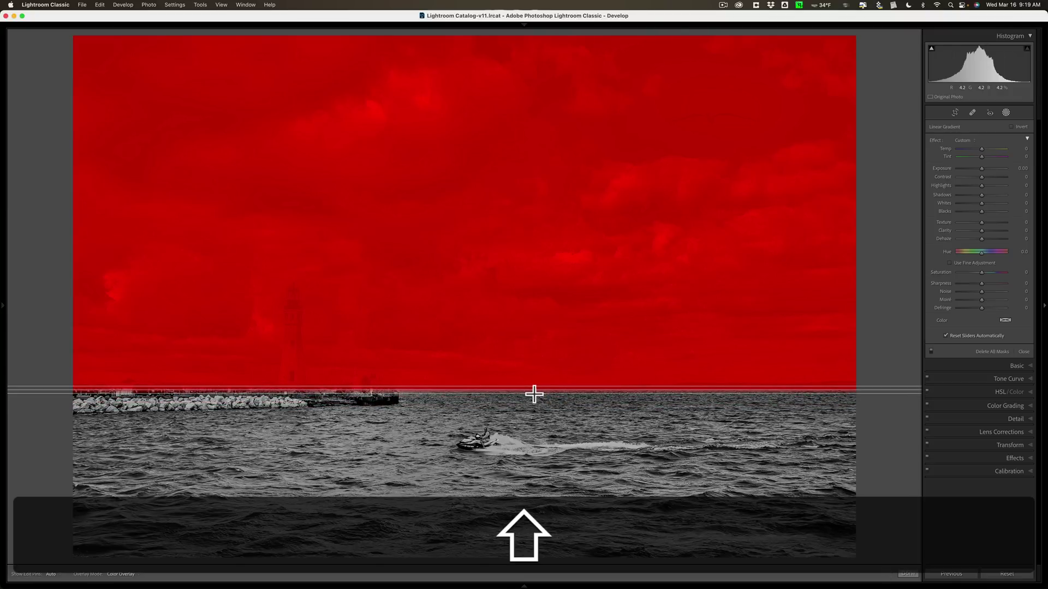
drag(534, 394, 535, 393)
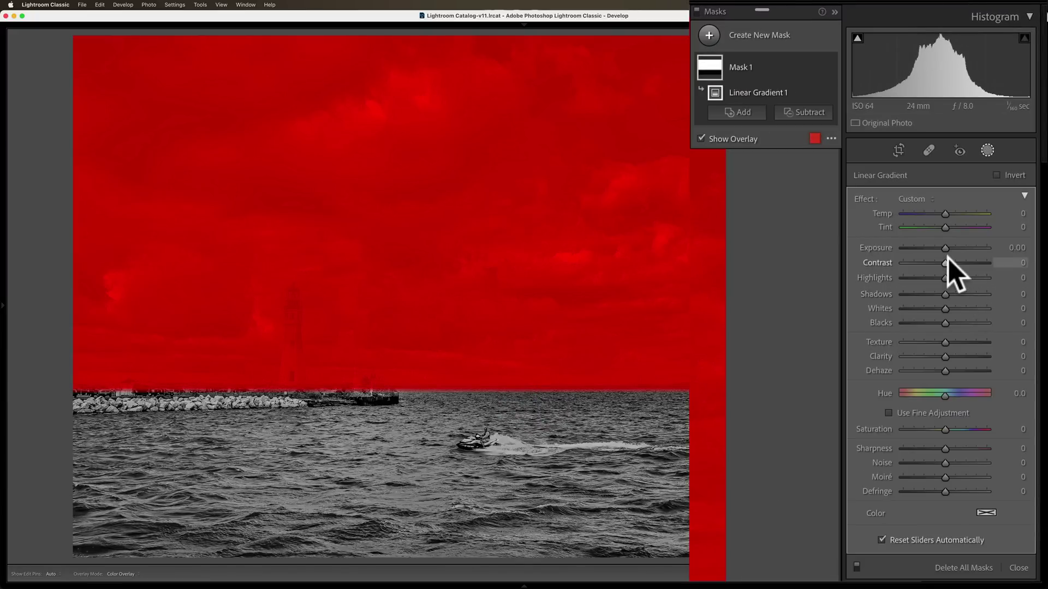
key(o)
drag(945, 263, 975, 263)
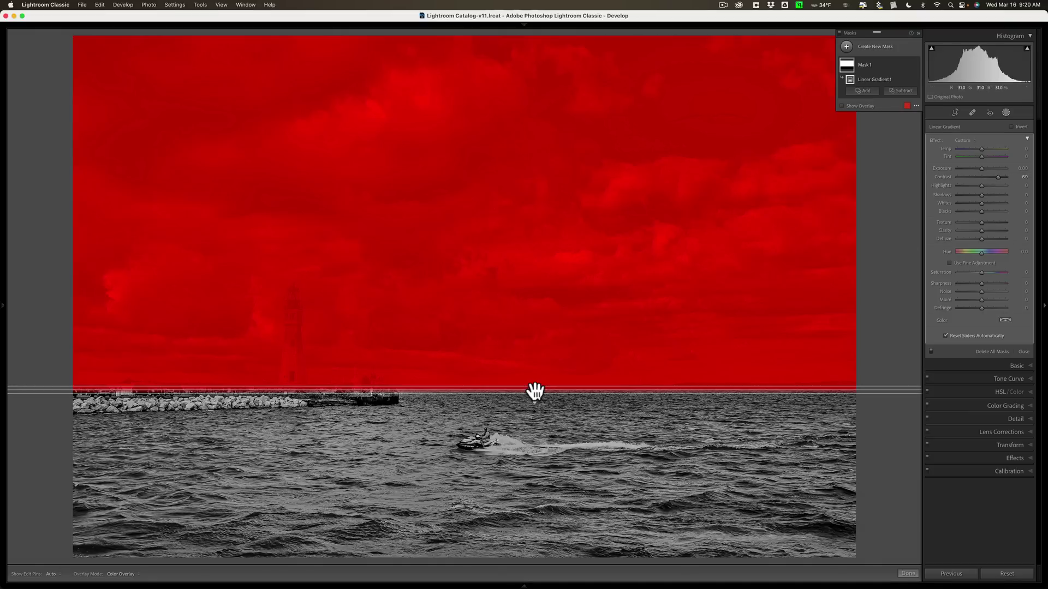
Step: Duplicate the sky gradient as Mask 1 Copy, nudge it along the horizon and select it
right_click(534, 391)
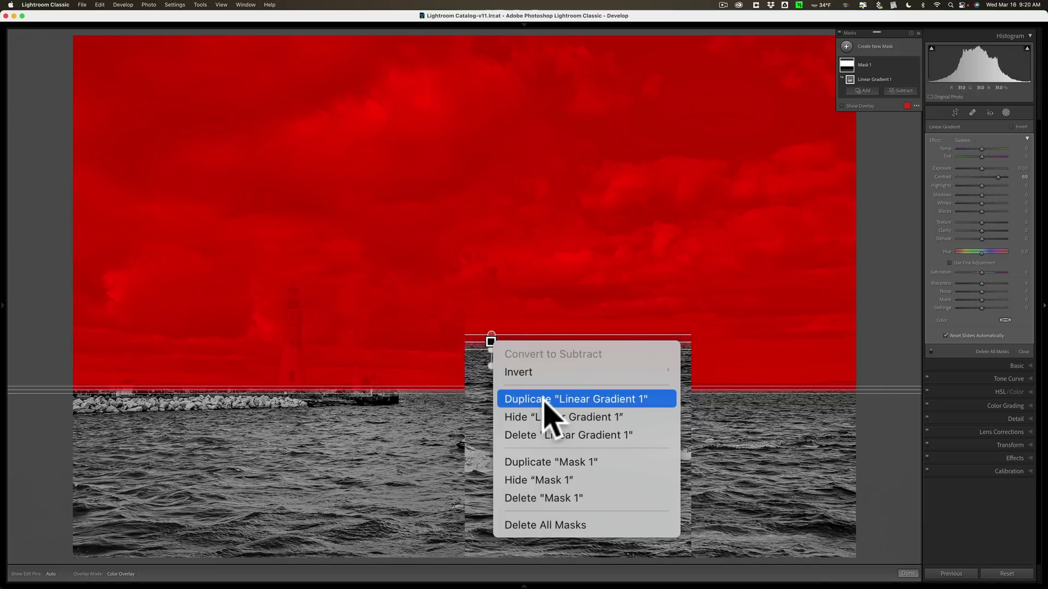
click(575, 462)
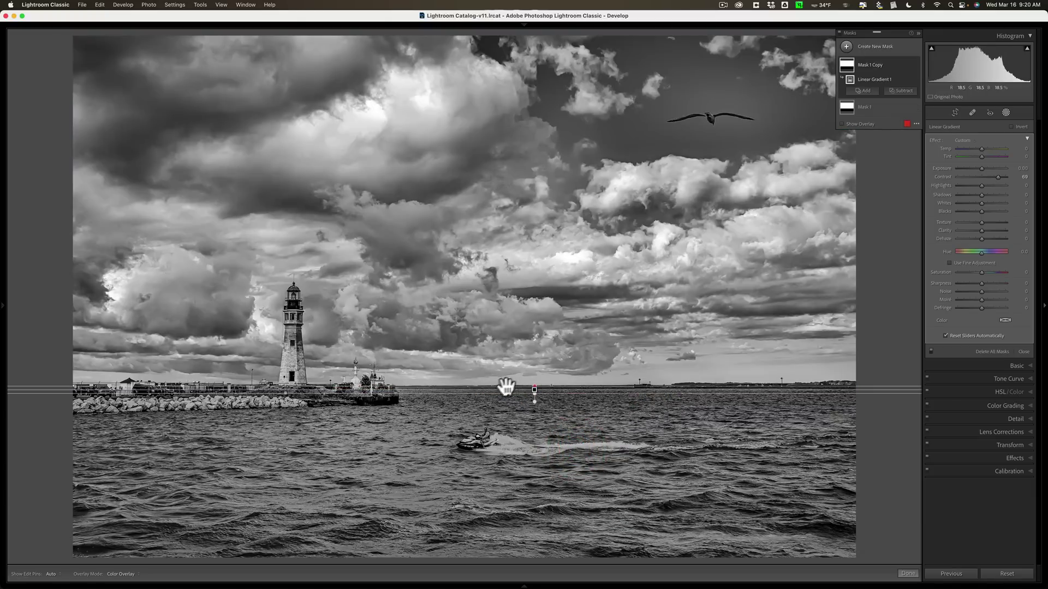
mouse_move(534, 389)
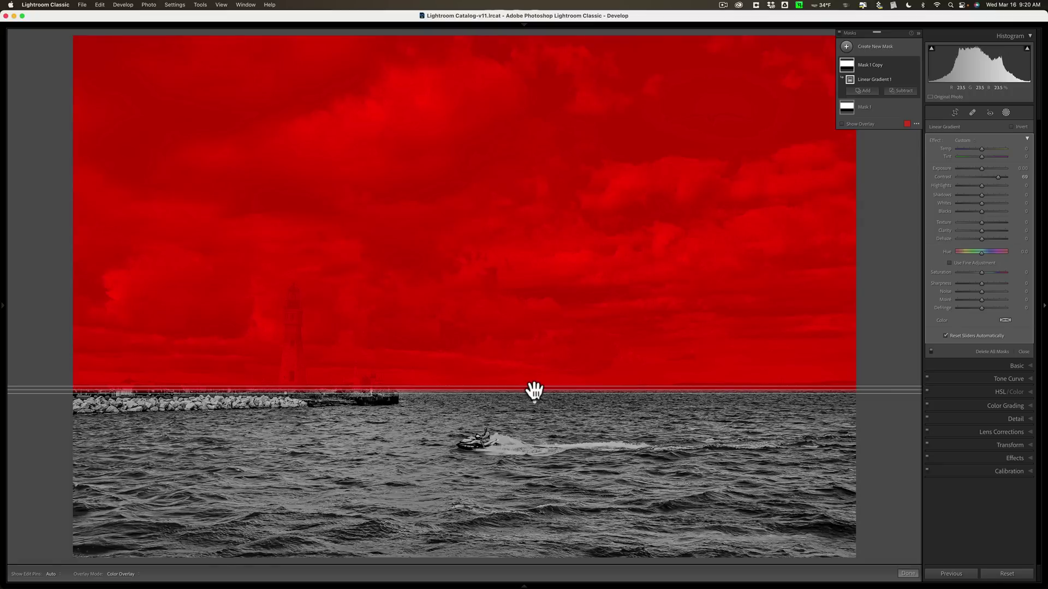
drag(534, 390, 521, 391)
click(520, 391)
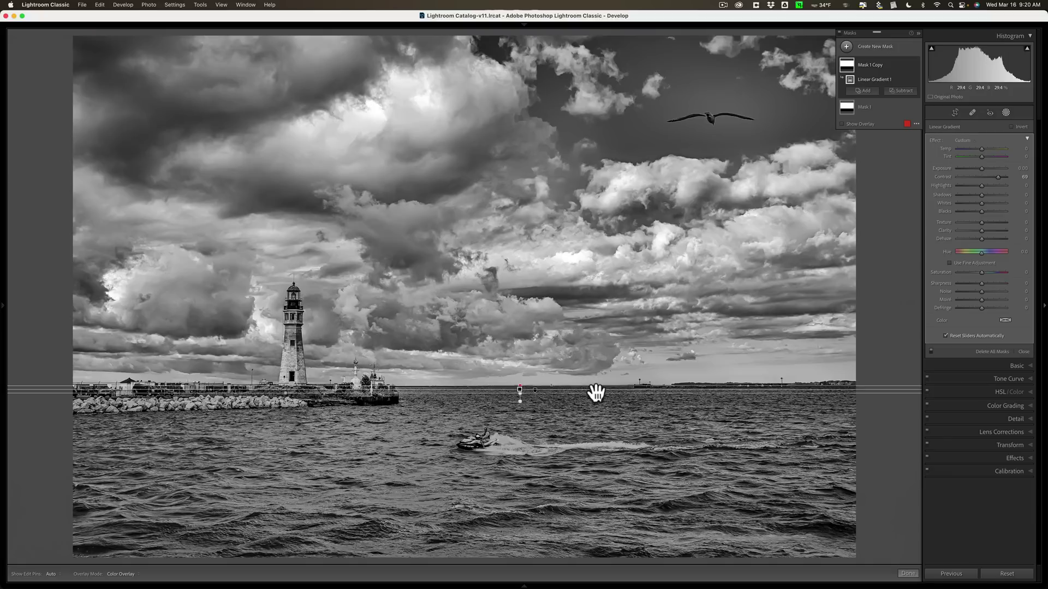
Step: Invert Mask 1 Copy onto the water, reset its Contrast to 0 and raise Exposure to 0.57
key(apostrophe)
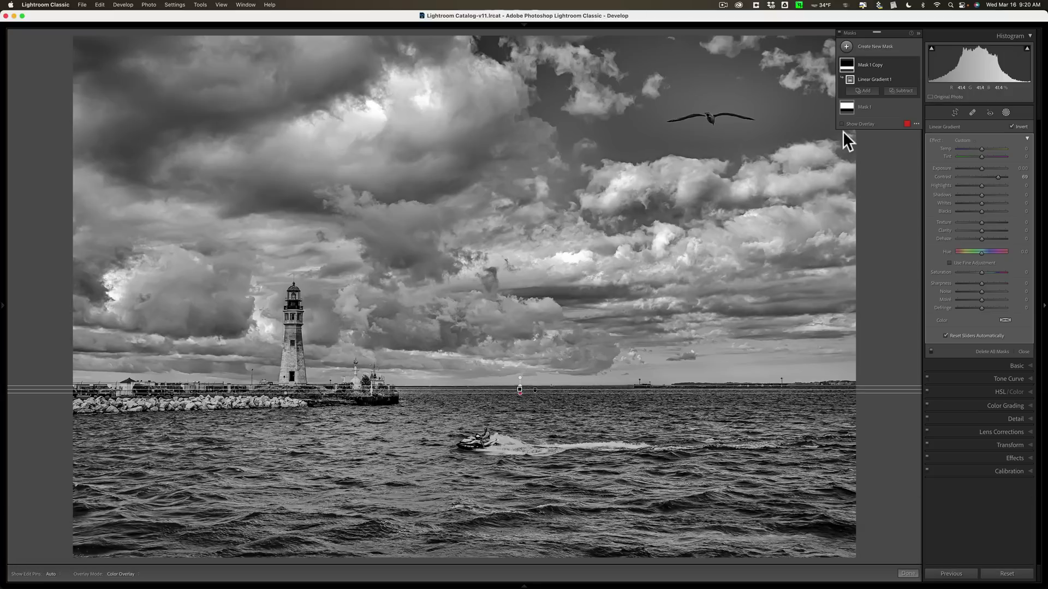
click(843, 123)
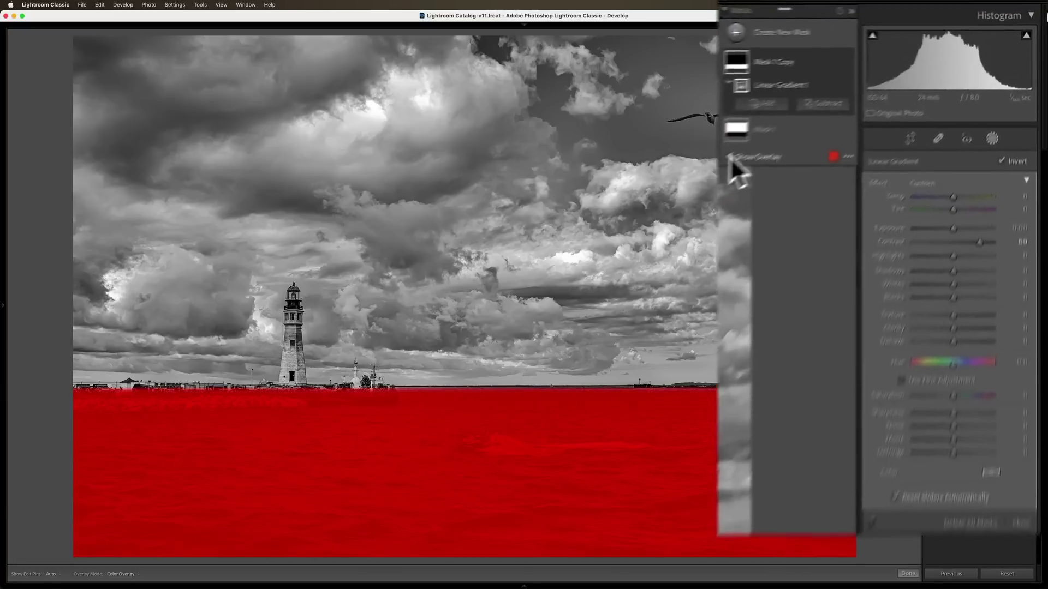
click(701, 170)
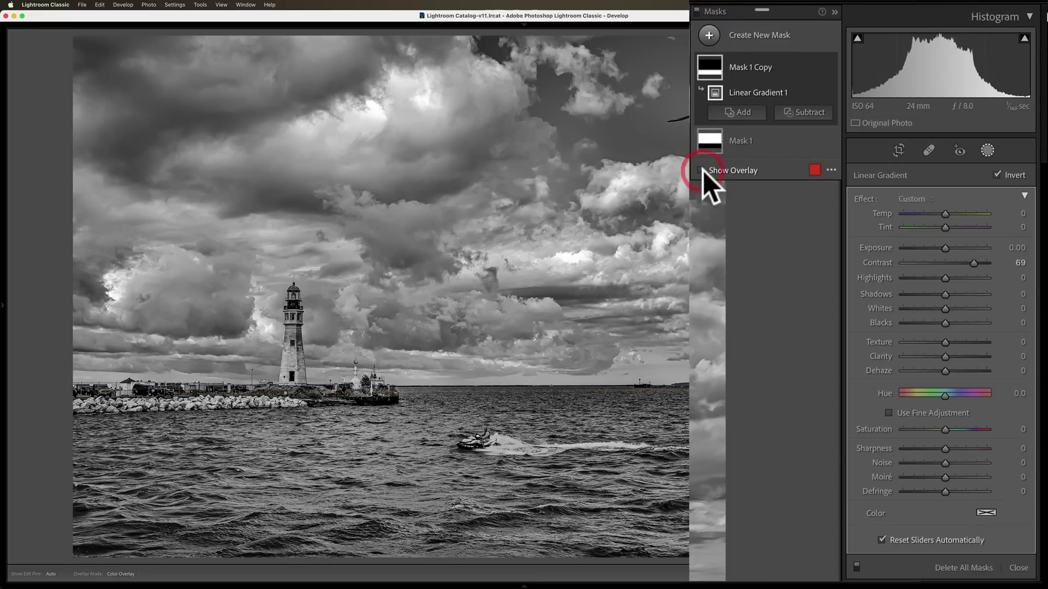
key(o)
double_click(889, 265)
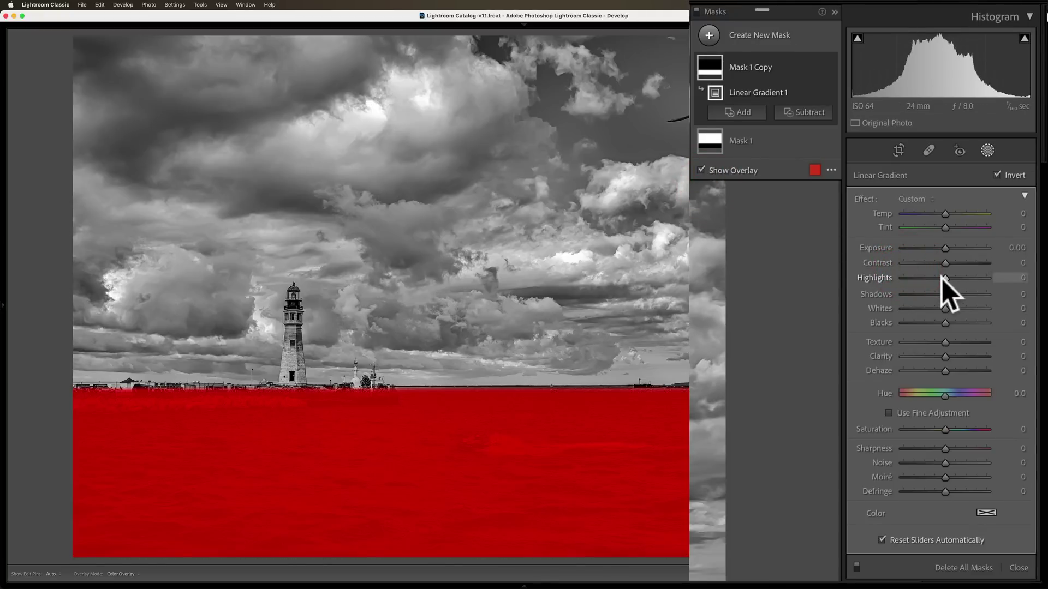
drag(944, 247, 951, 247)
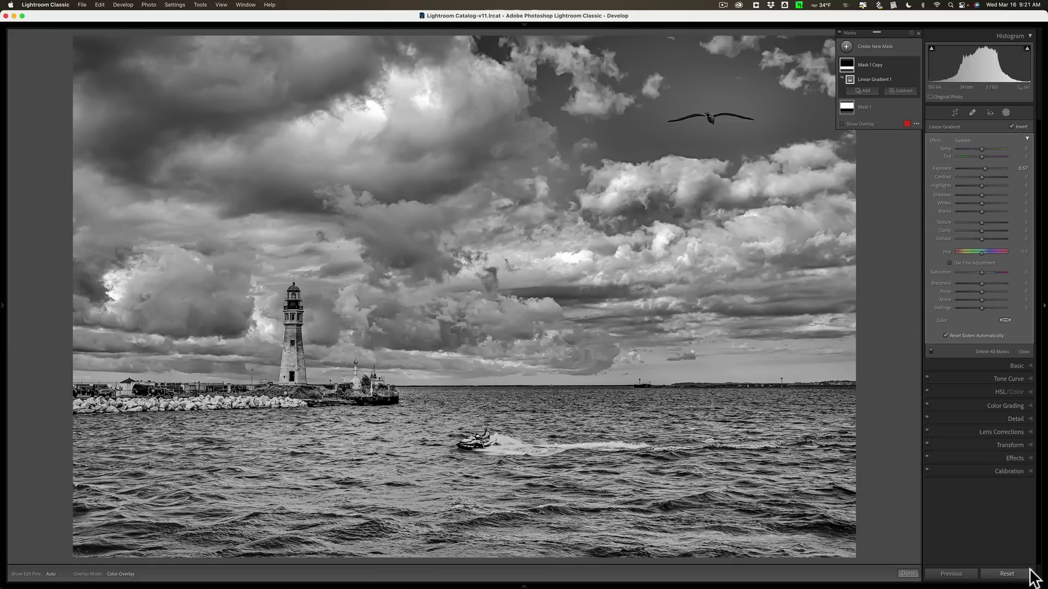
Step: Reset the photo and lay a fresh sky gradient, Mask 1, aligned to the horizon with Contrast 75
click(1009, 574)
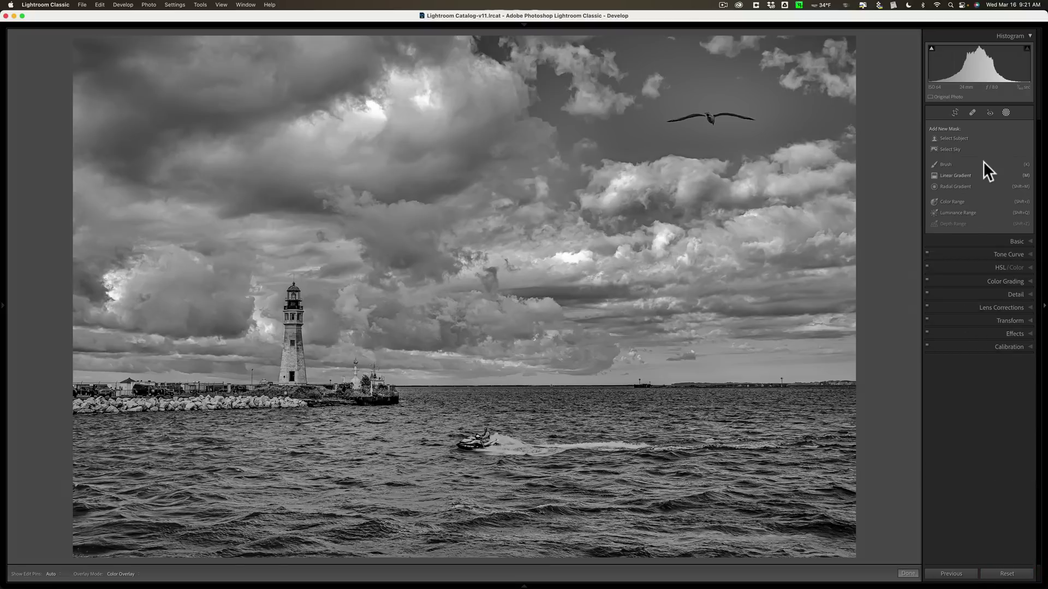
click(968, 178)
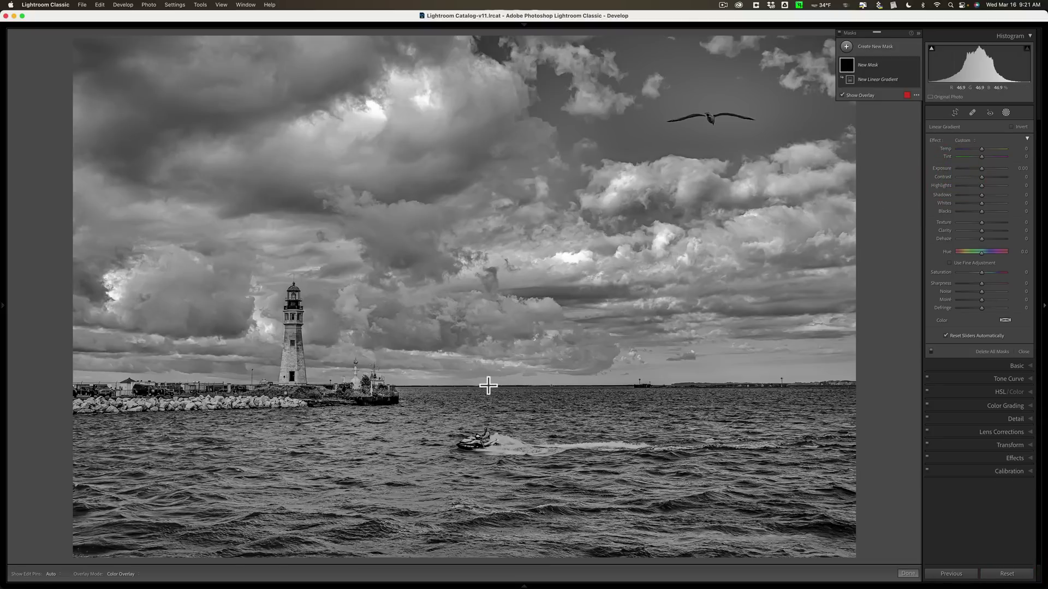
drag(488, 386, 489, 389)
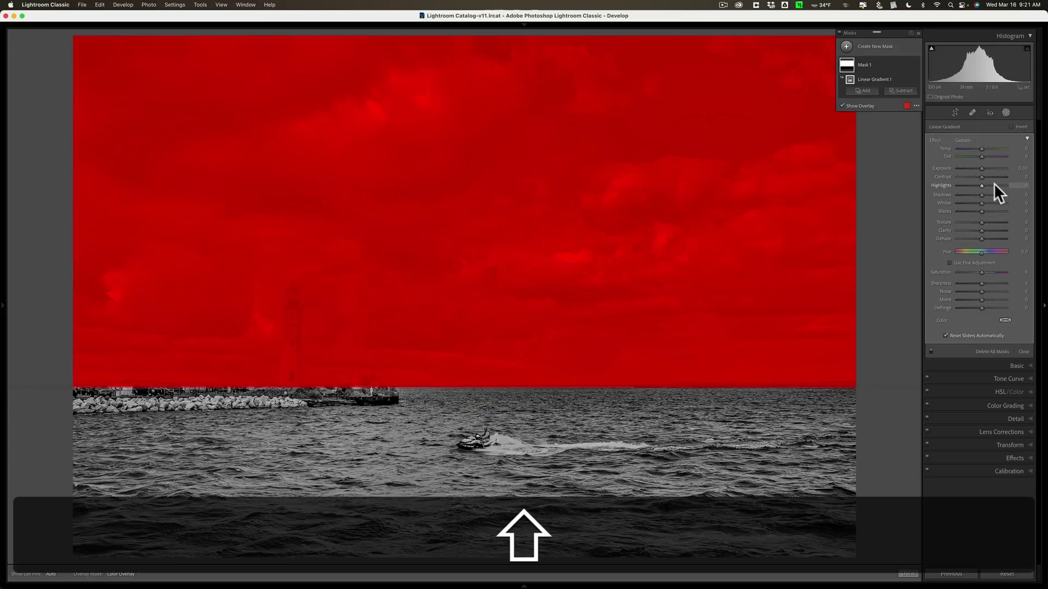
drag(983, 174, 1001, 176)
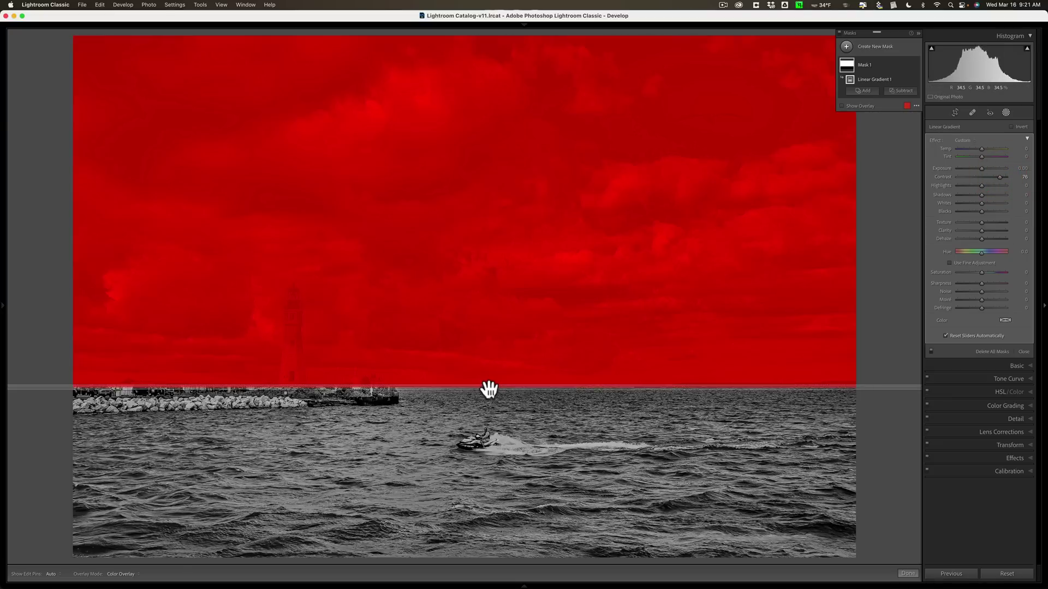
drag(489, 388, 438, 341)
right_click(440, 339)
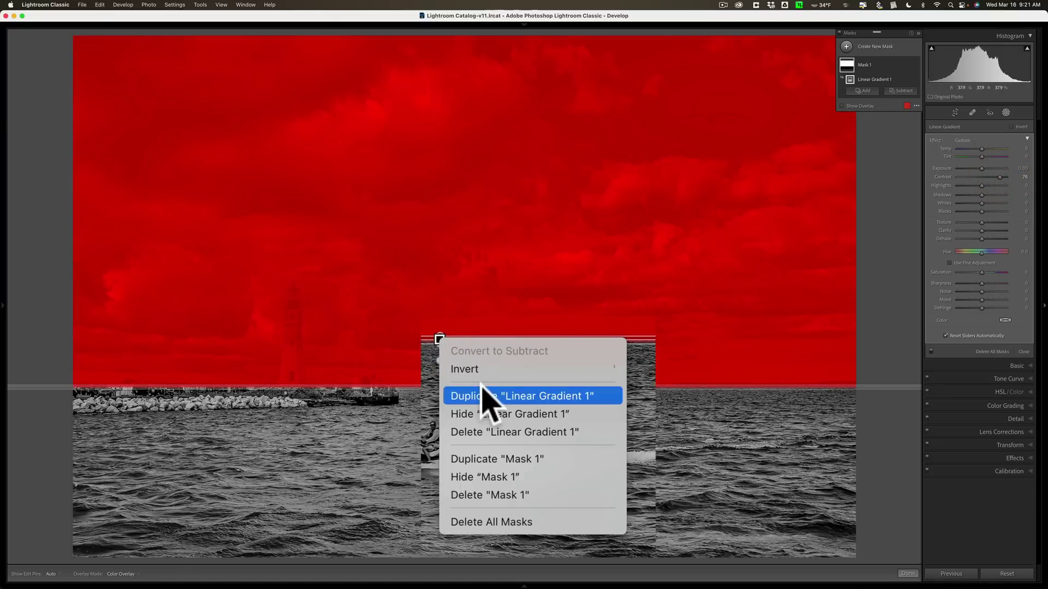
Step: Duplicate the gradient, invert it onto the water with Contrast 0 and Exposure 0.79, then reset
click(528, 401)
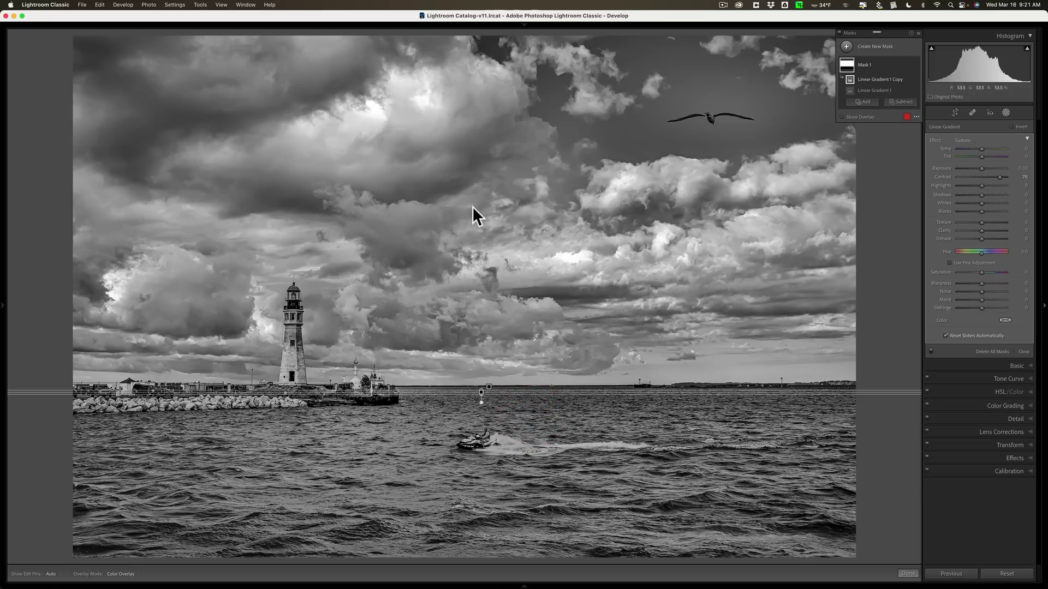
key(apostrophe)
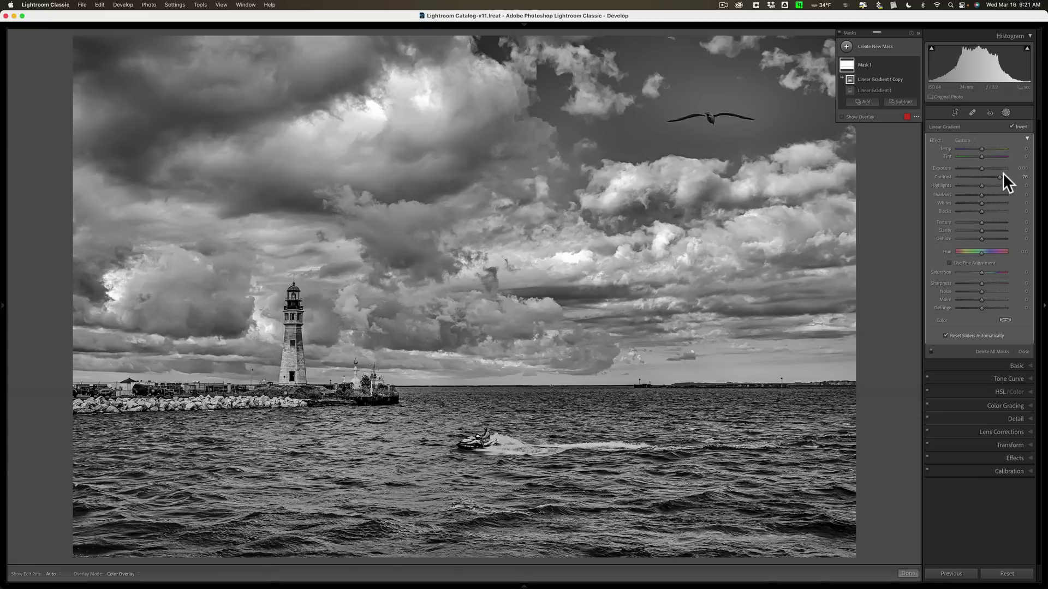
double_click(948, 175)
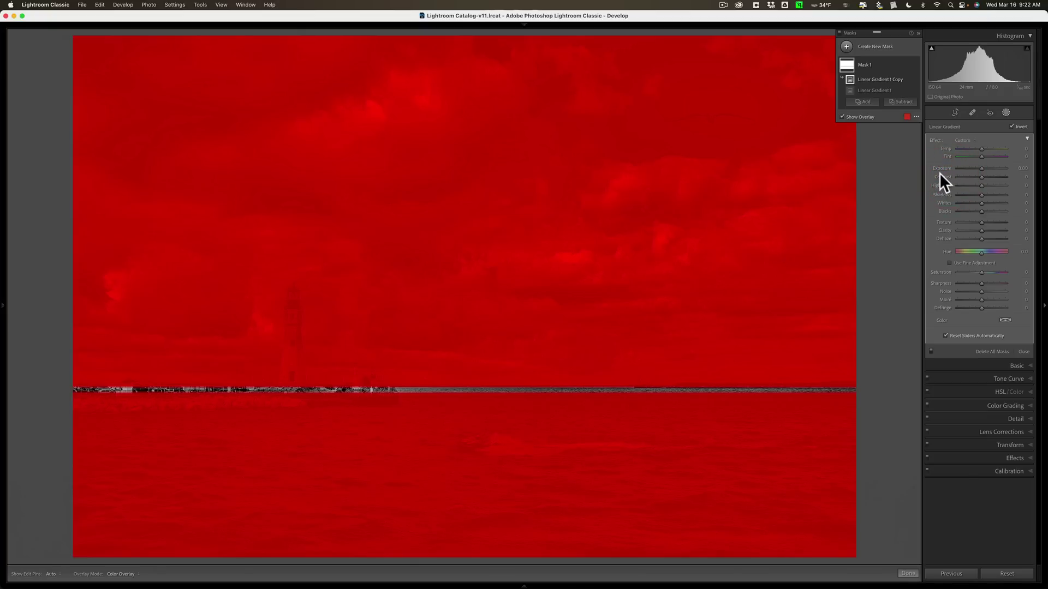
drag(981, 167, 986, 167)
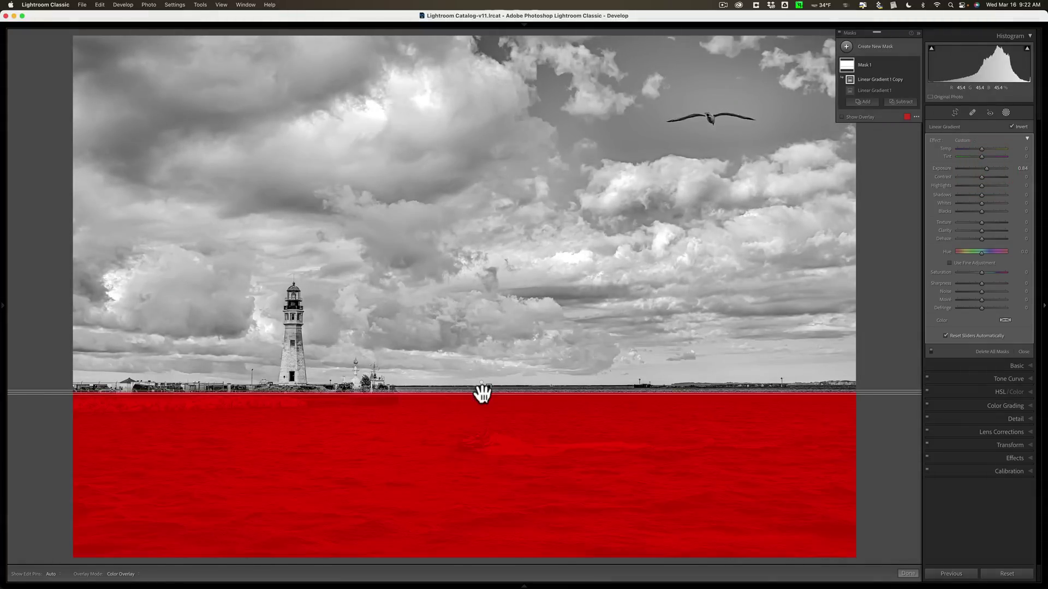
click(481, 392)
drag(986, 166, 984, 167)
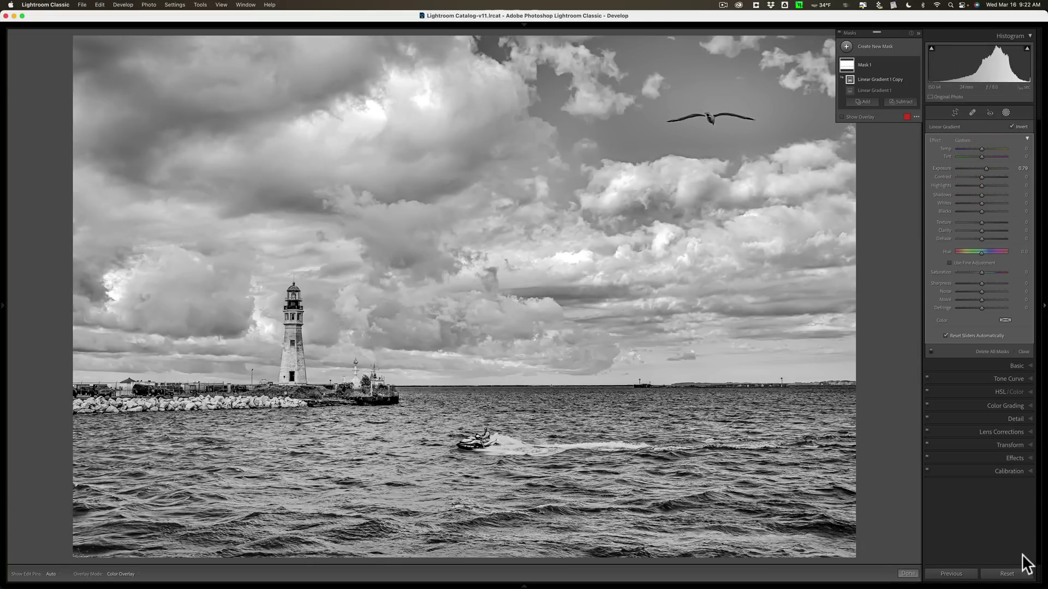
click(1009, 573)
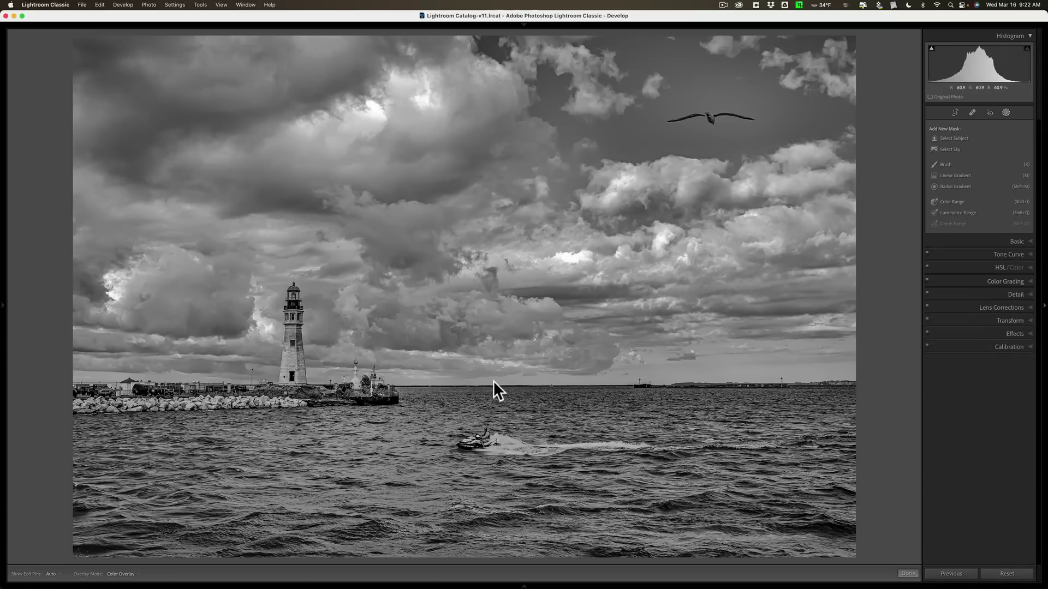
Step: Lay a sky gradient, duplicate it and invert the copy onto the water at Exposure 0.73
click(948, 175)
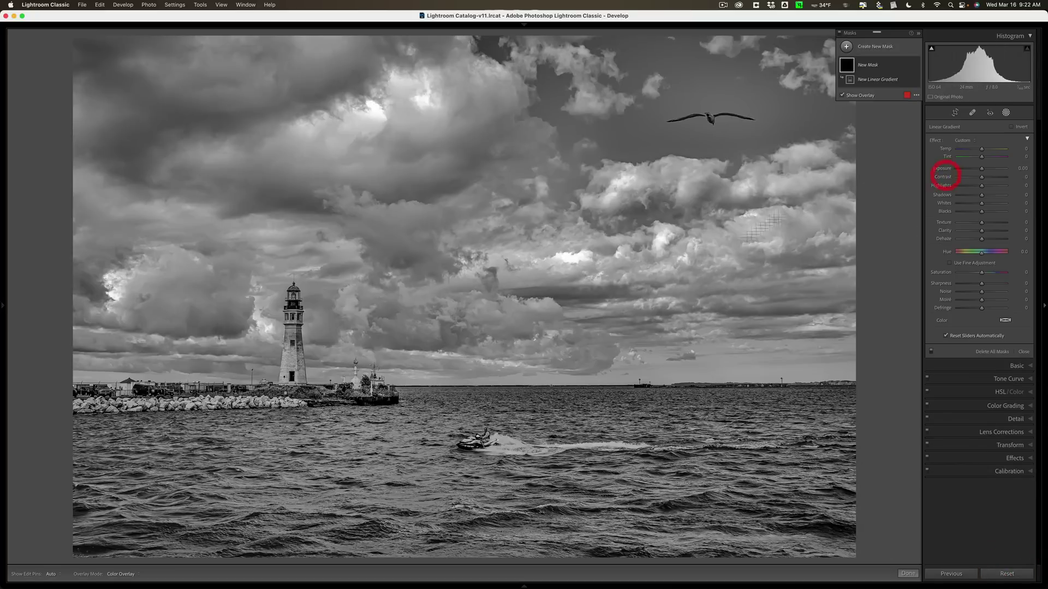
drag(498, 386, 499, 385)
right_click(499, 385)
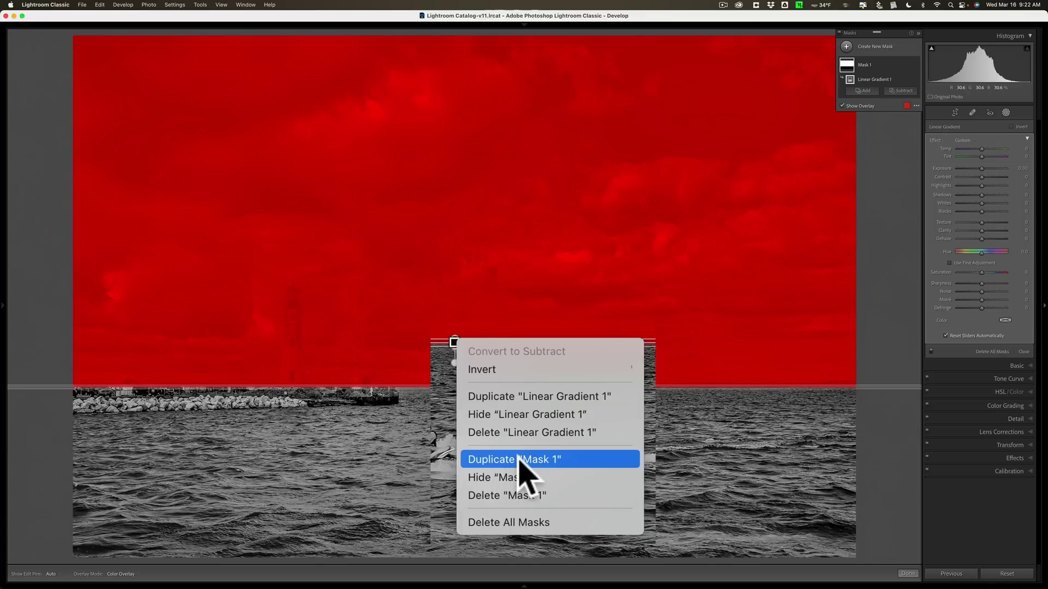
click(516, 458)
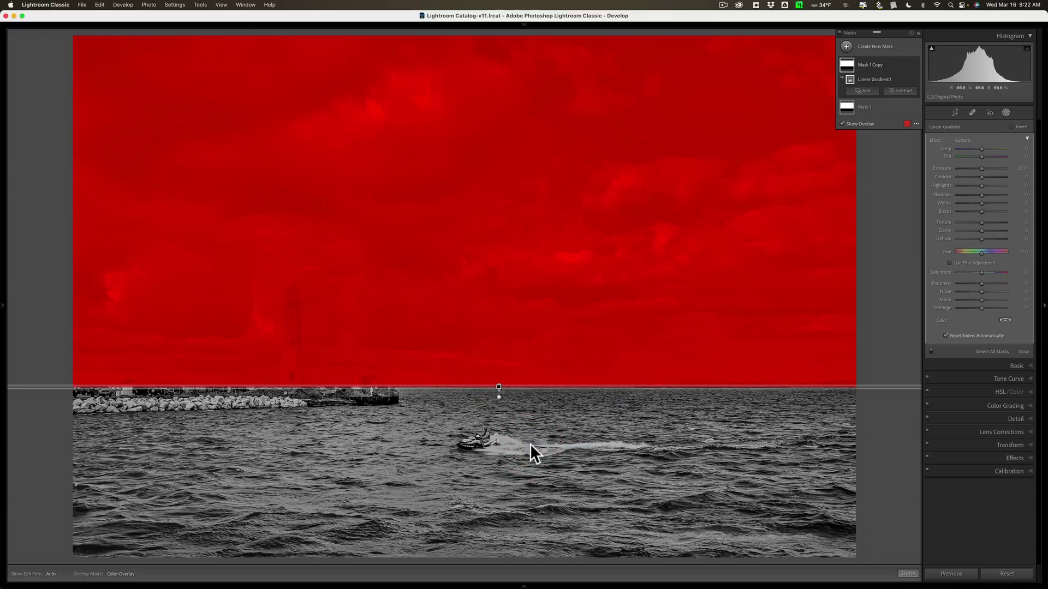
key(apostrophe)
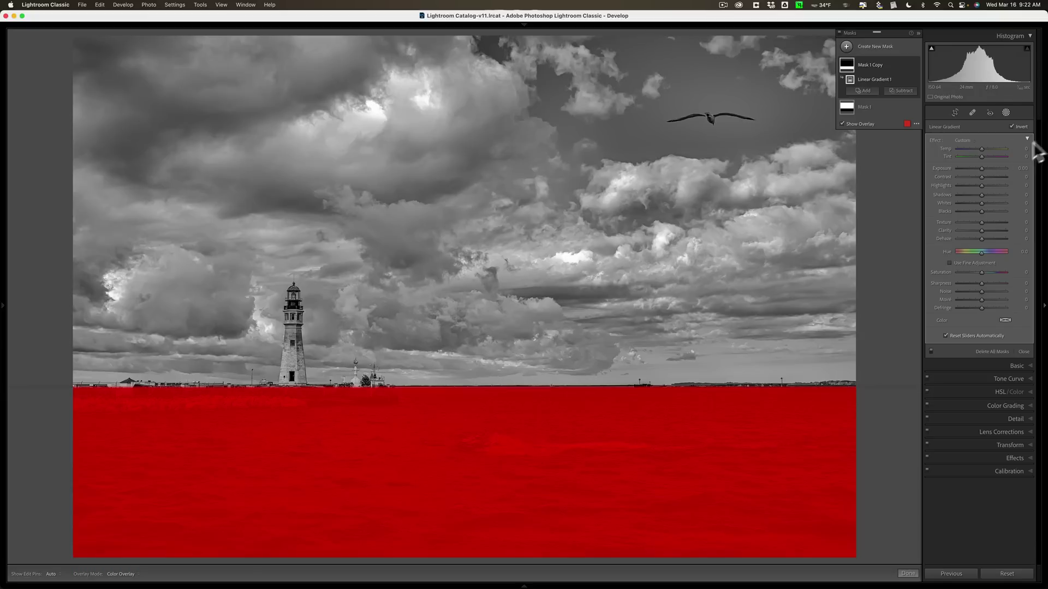
drag(984, 165, 986, 166)
Step: Check the masks with the overlay toggled, then raise Mask 1's sky Contrast to 64
key(o)
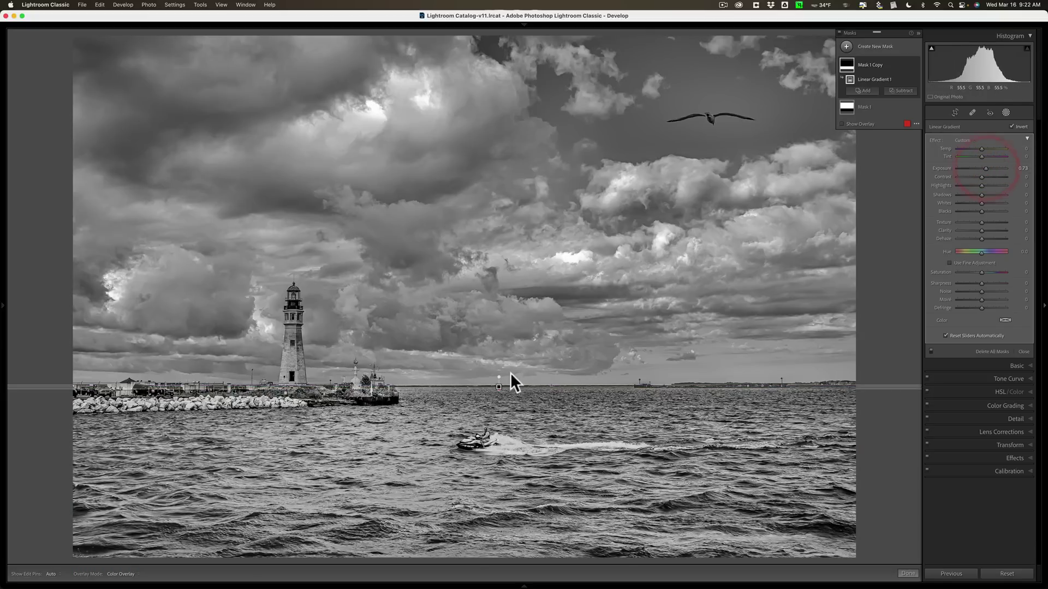
key(h)
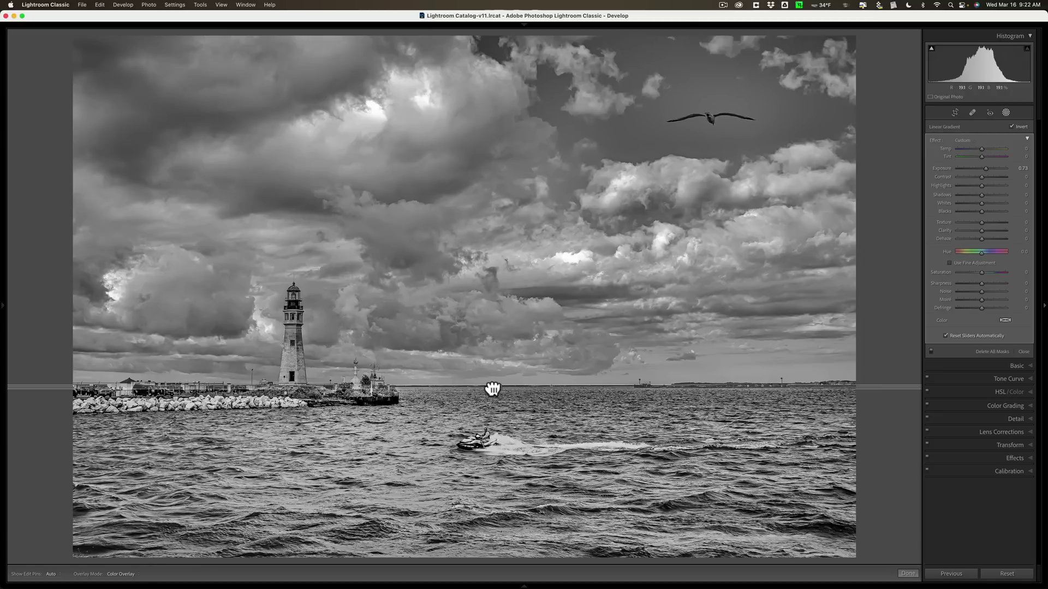
key(o)
key(apostrophe)
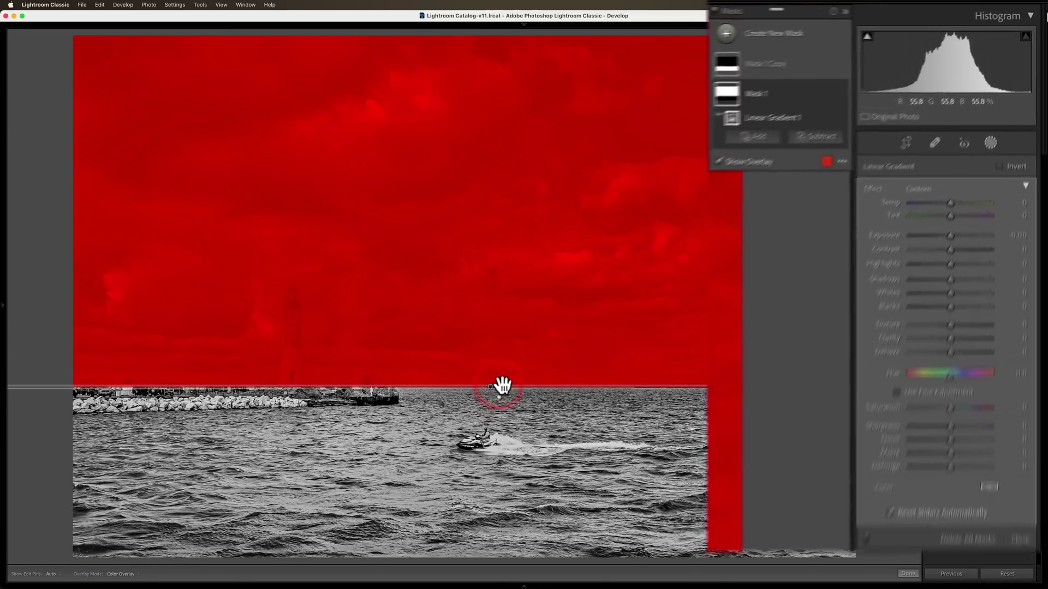
click(764, 99)
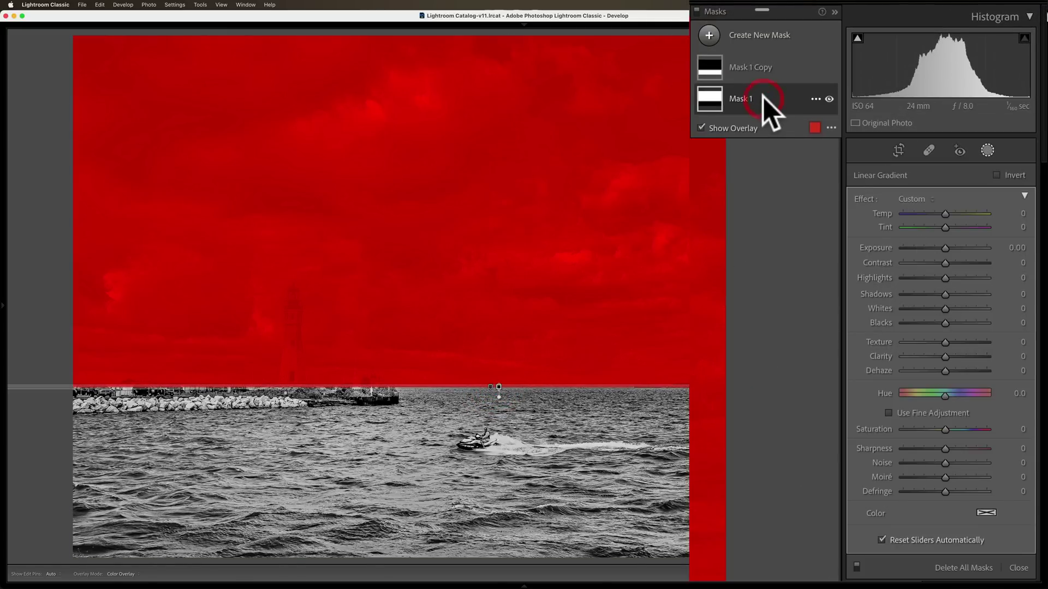
click(764, 99)
click(766, 76)
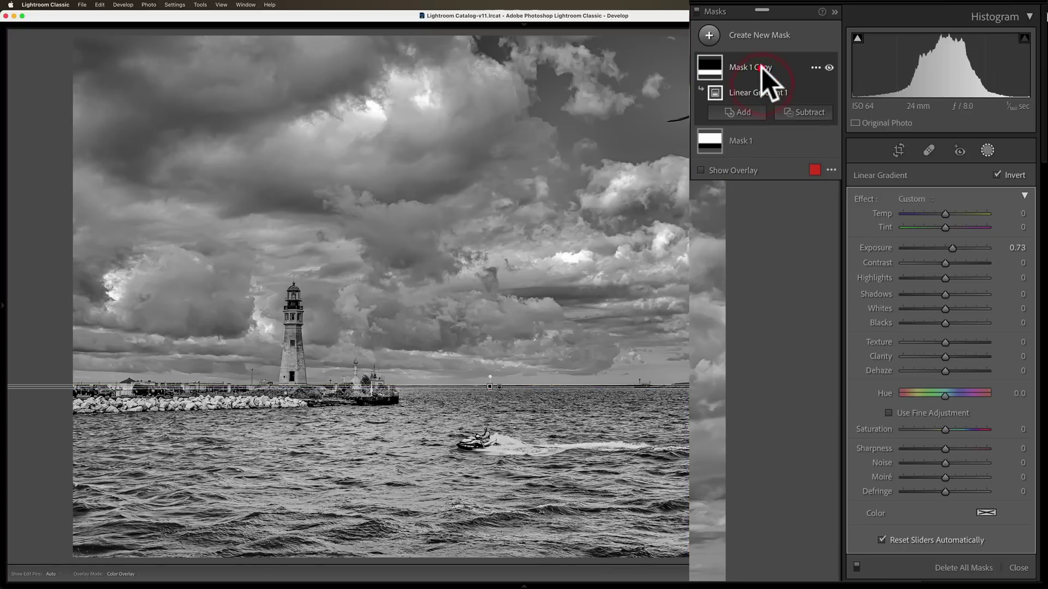
click(763, 141)
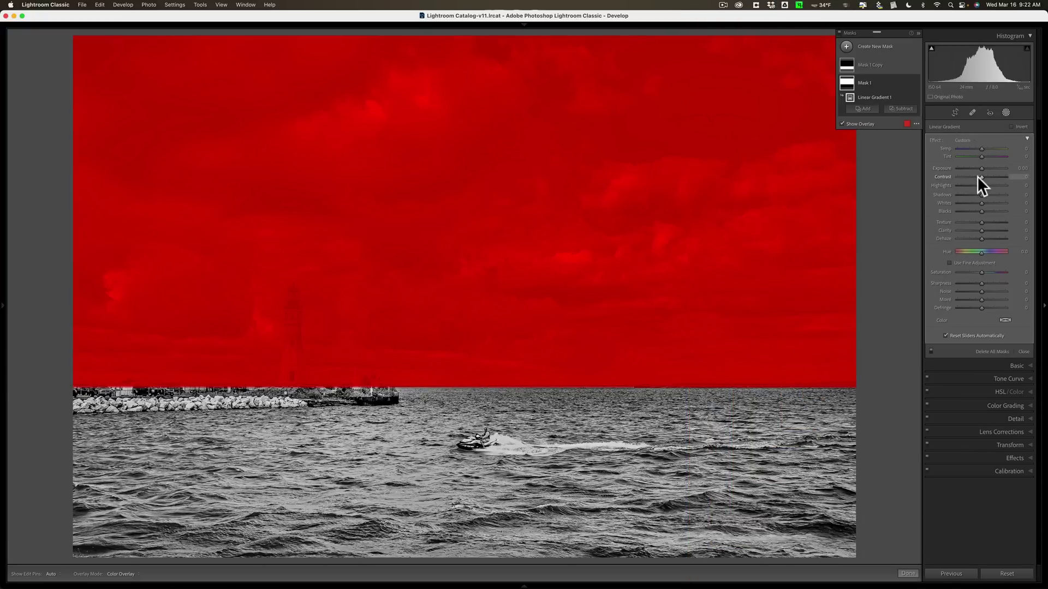
drag(979, 175, 994, 175)
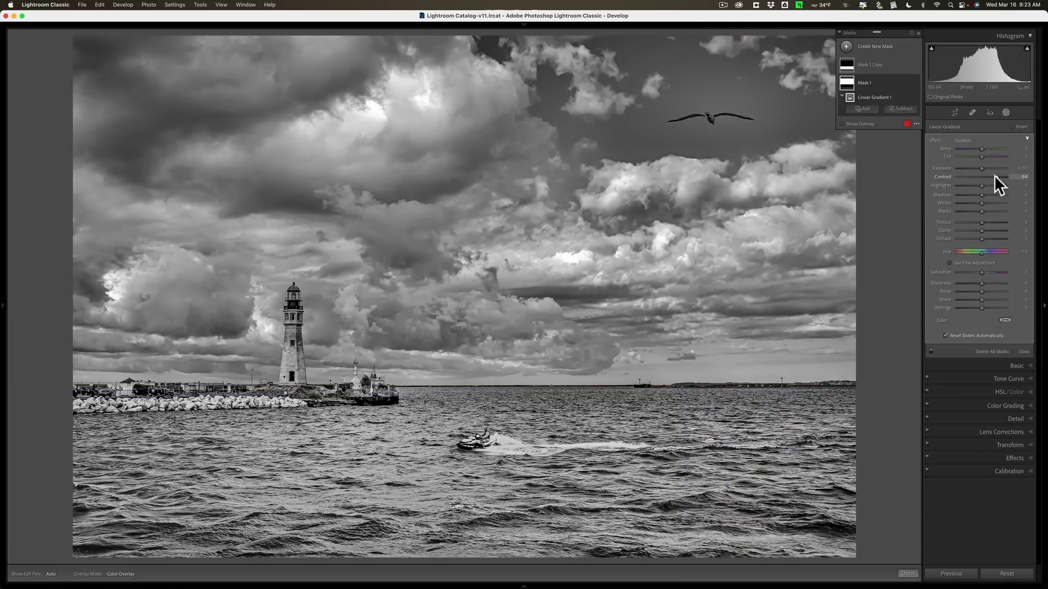